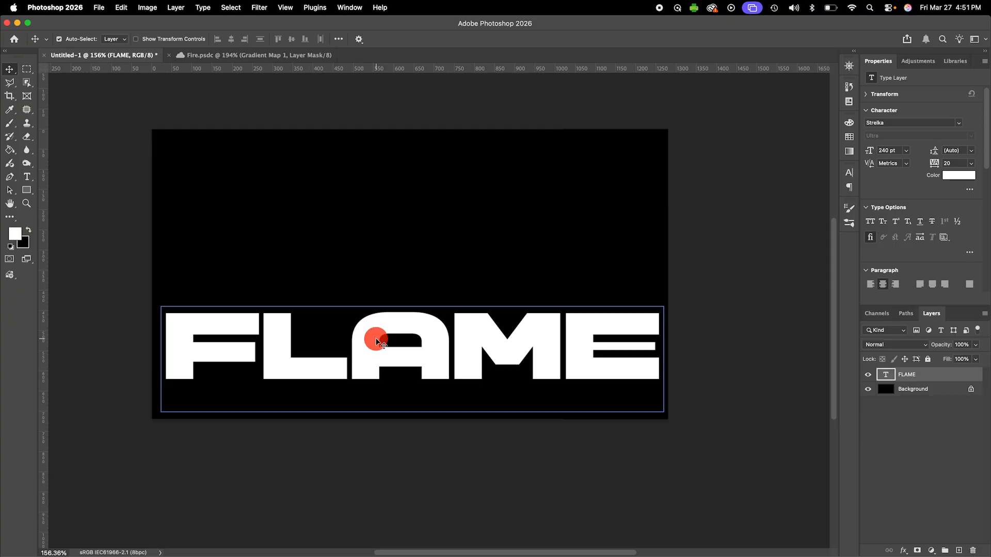
# - Convert the FLAME text layer to a smart object
pyautogui.doubleClick(377, 339)
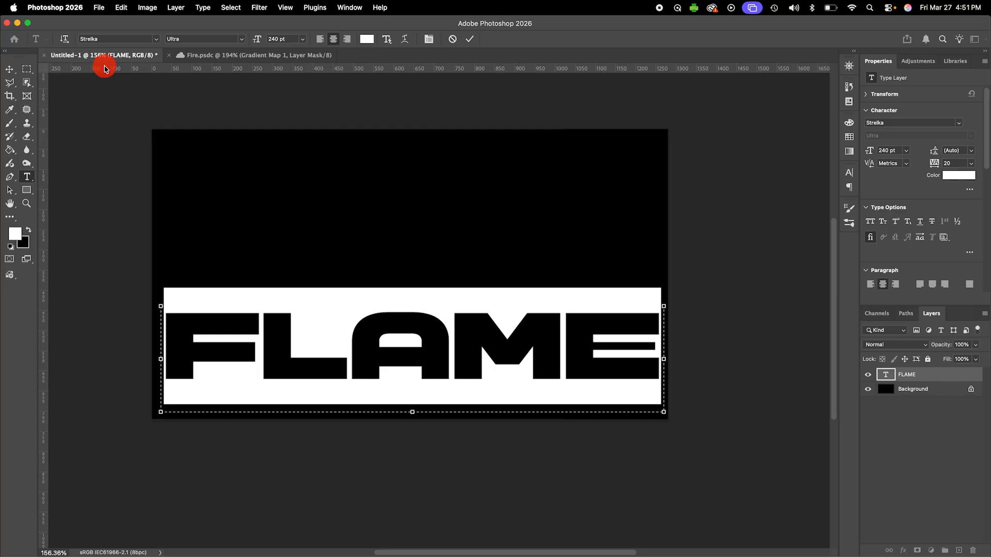
pyautogui.click(469, 39)
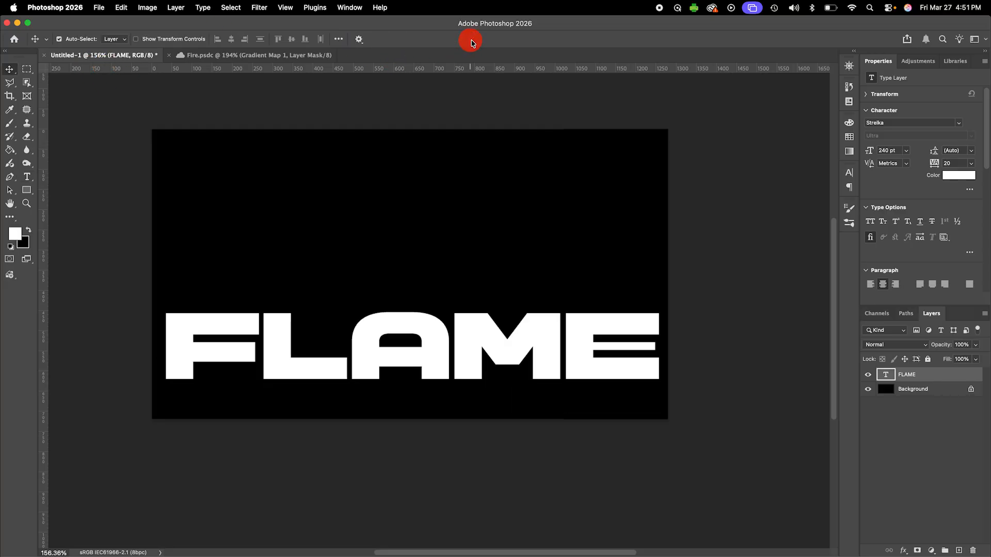
pyautogui.rightClick(922, 376)
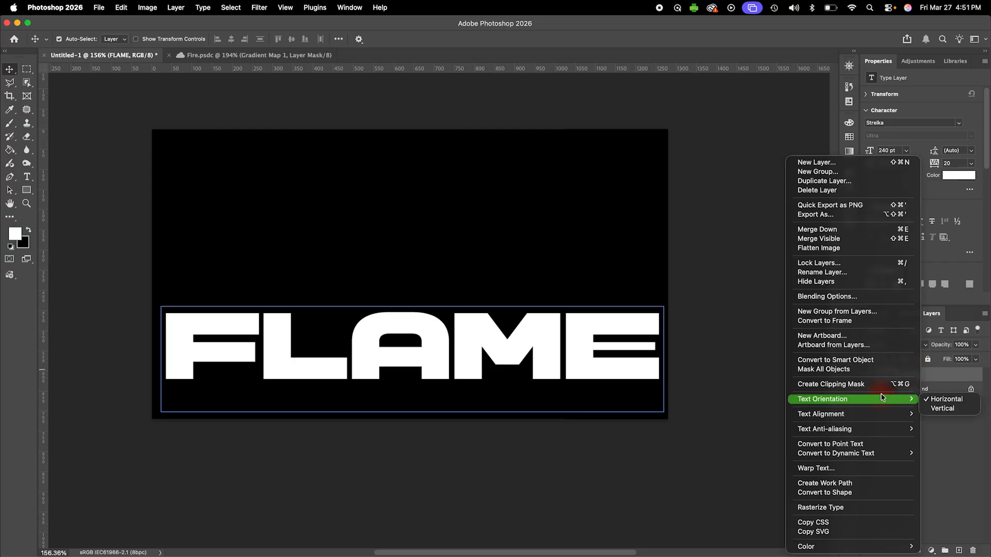
pyautogui.click(870, 365)
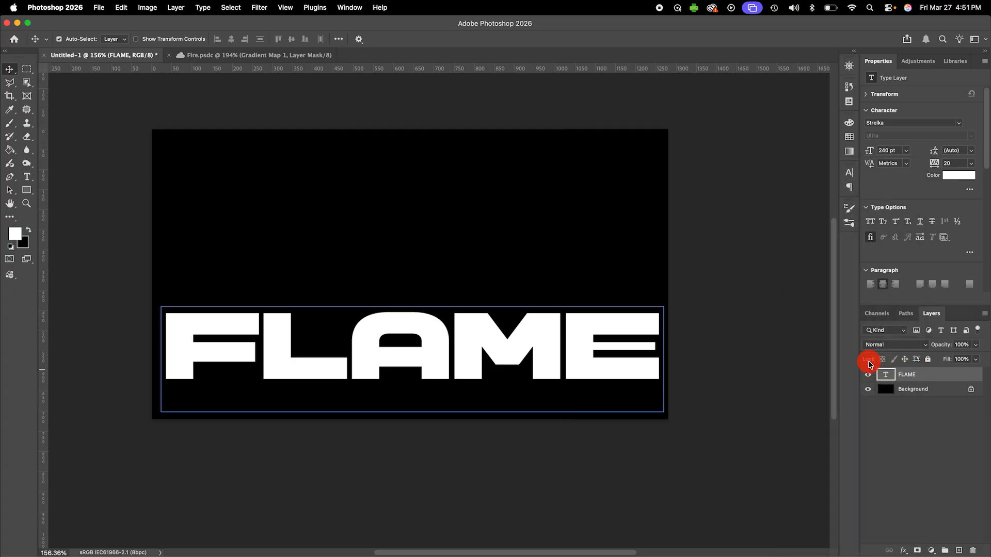
# - Apply a Gaussian Blur with a 2.0 pixel radius to the FLAME smart object
pyautogui.click(260, 7)
pyautogui.moveTo(329, 184)
pyautogui.moveTo(328, 156)
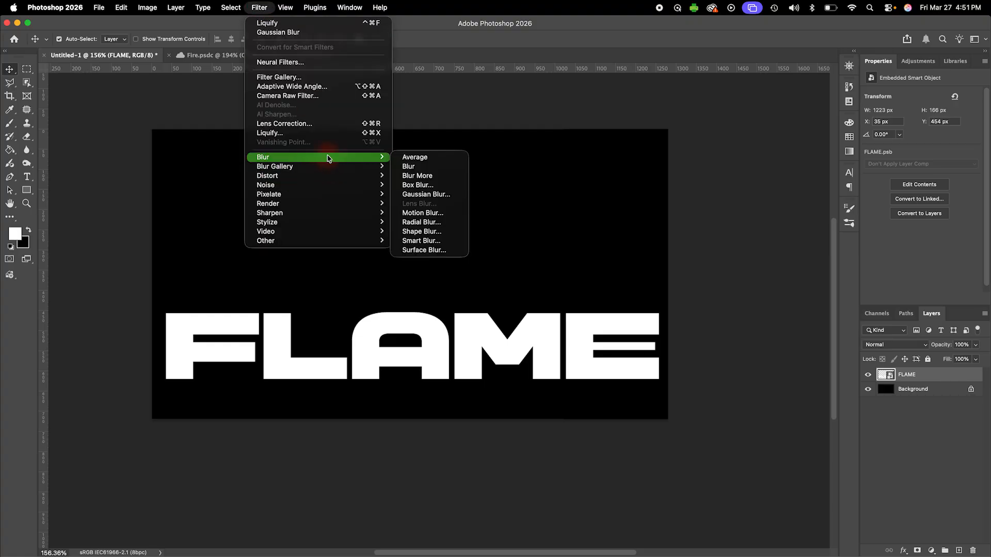
pyautogui.click(436, 194)
pyautogui.moveTo(480, 258); pyautogui.dragTo(485, 280)
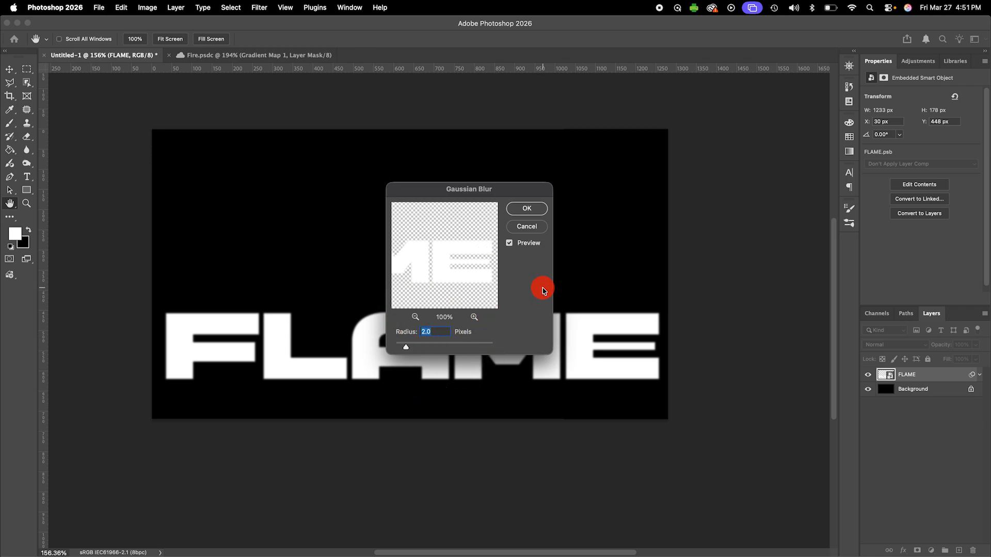
pyautogui.click(538, 209)
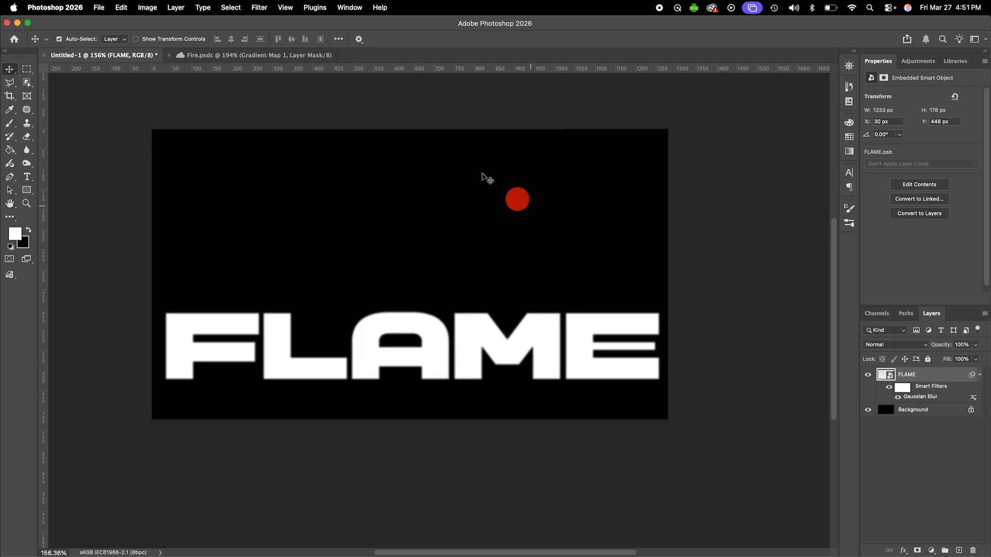
# - Start the Liquify filter on the FLAME layer and warp flames upward from the top of the F with a size 60 brush
pyautogui.click(259, 7)
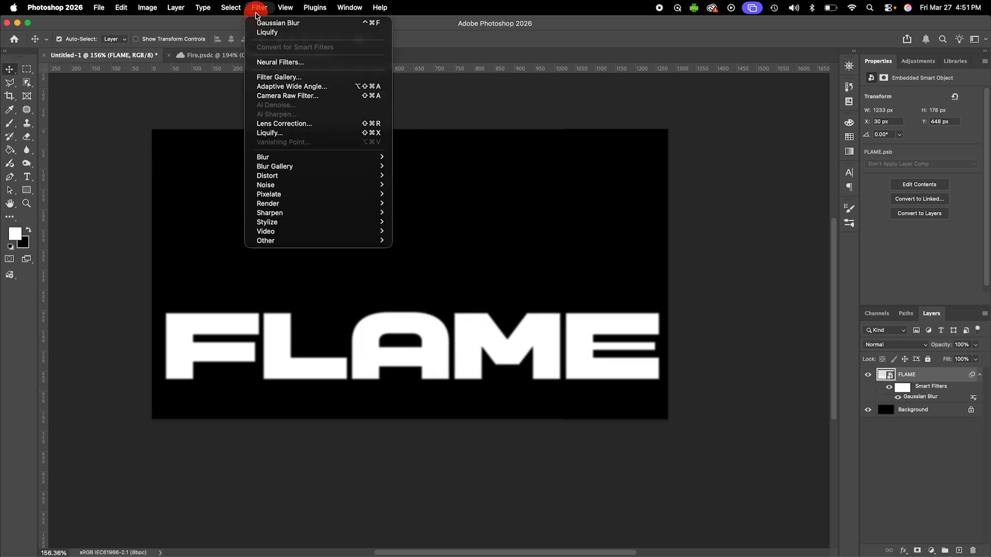
pyautogui.click(281, 133)
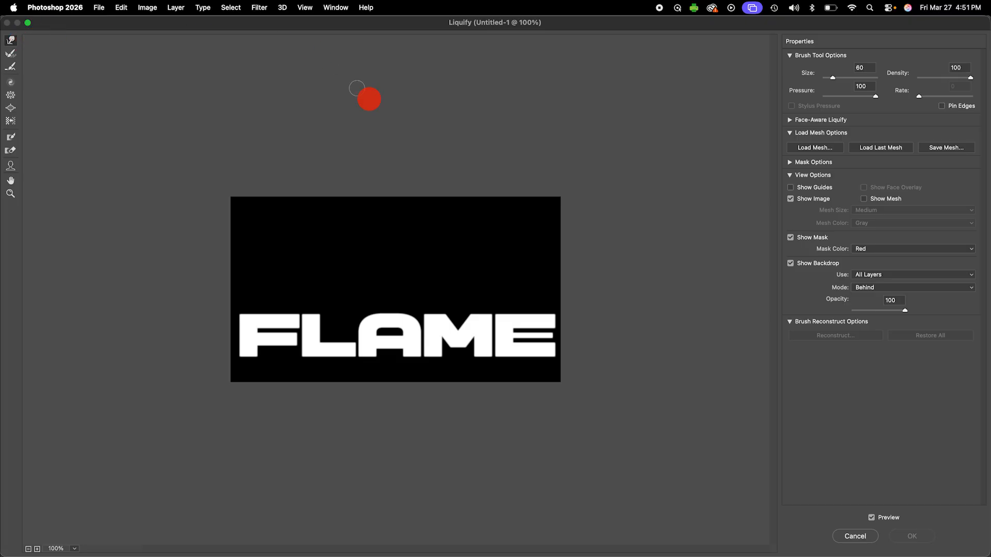
pyautogui.press('super+equal')
pyautogui.press('super+equal')
pyautogui.press(']')
pyautogui.press(']')
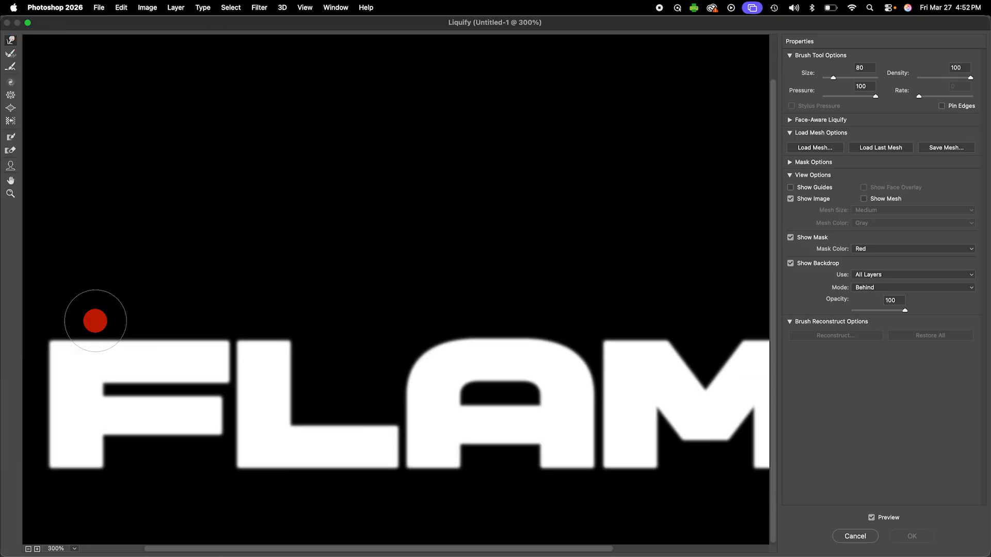
pyautogui.press('[')
pyautogui.press('[')
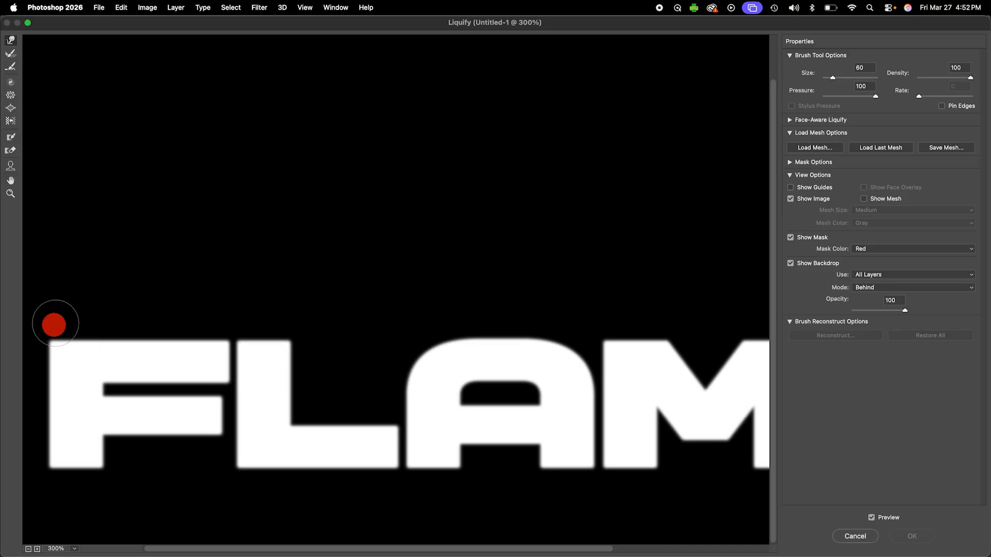
pyautogui.moveTo(57, 335)
pyautogui.mouseDown()
pyautogui.moveTo(84, 230)
pyautogui.moveTo(77, 272)
pyautogui.mouseUp()
pyautogui.moveTo(79, 331)
pyautogui.mouseDown()
pyautogui.moveTo(95, 232)
pyautogui.moveTo(107, 325)
pyautogui.moveTo(104, 227)
pyautogui.moveTo(124, 320)
pyautogui.moveTo(197, 310)
pyautogui.moveTo(226, 325)
pyautogui.moveTo(207, 325)
pyautogui.moveTo(186, 227)
pyautogui.moveTo(205, 303)
pyautogui.moveTo(221, 292)
pyautogui.moveTo(200, 183)
pyautogui.moveTo(181, 312)
pyautogui.moveTo(190, 317)
pyautogui.moveTo(186, 219)
pyautogui.moveTo(168, 325)
pyautogui.mouseUp()
# - Warp flame tongues upward from the top edge of the A, refining its near side with a size 45 brush
pyautogui.press(']')
pyautogui.press(']')
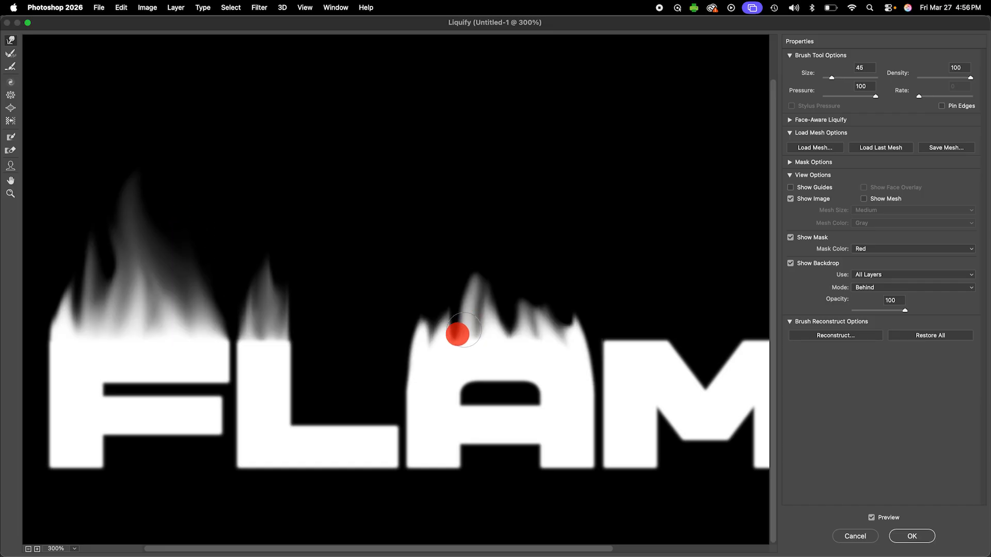
pyautogui.moveTo(464, 330)
pyautogui.mouseDown()
pyautogui.moveTo(454, 329)
pyautogui.moveTo(458, 259)
pyautogui.moveTo(491, 258)
pyautogui.moveTo(573, 325)
pyautogui.moveTo(564, 327)
pyautogui.moveTo(542, 281)
pyautogui.mouseUp()
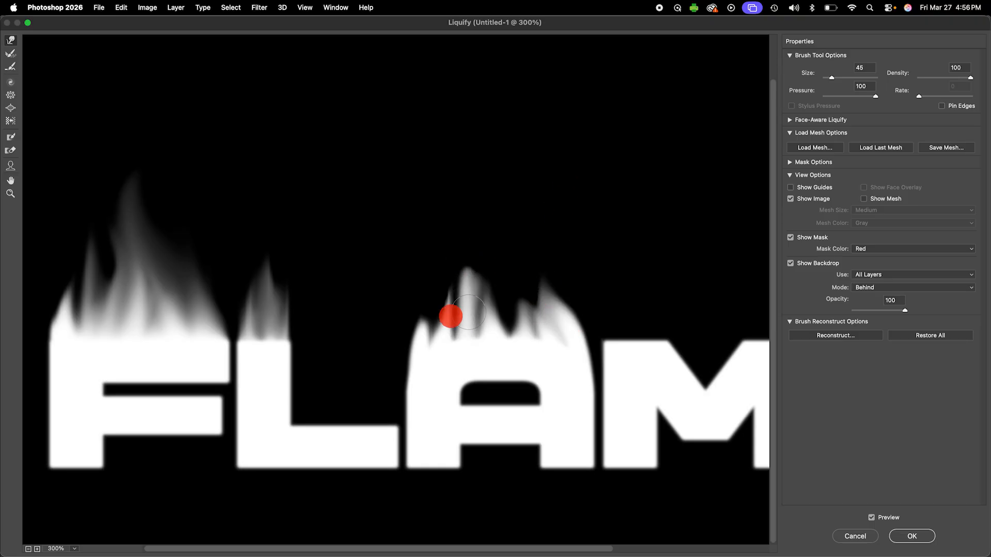
pyautogui.moveTo(433, 332); pyautogui.dragTo(431, 281)
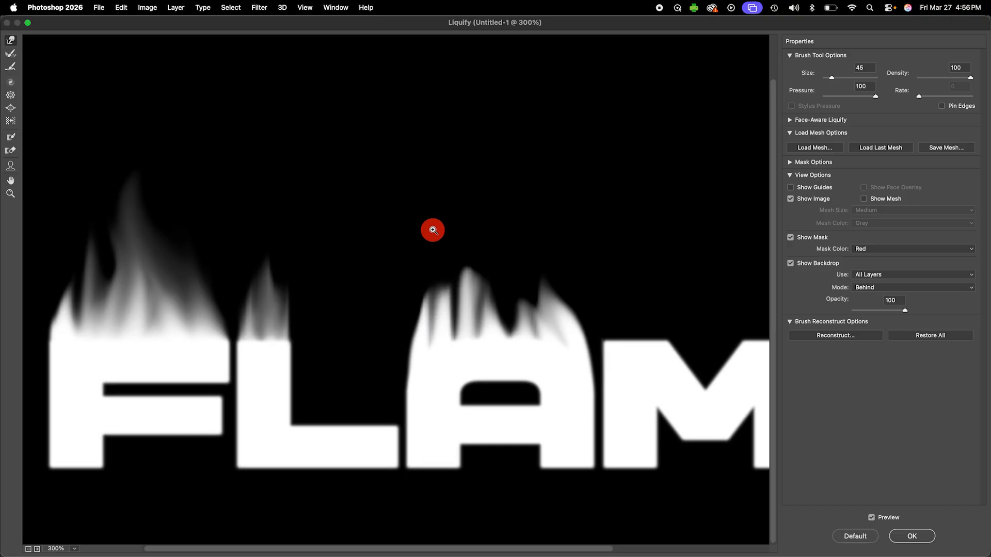
# - Undo the latest warp strokes on the A's flames and pull a new flame tongue upward with a size 30 brush
pyautogui.press('super+alt+z')
pyautogui.press('super+alt+z')
pyautogui.press('super+alt+z')
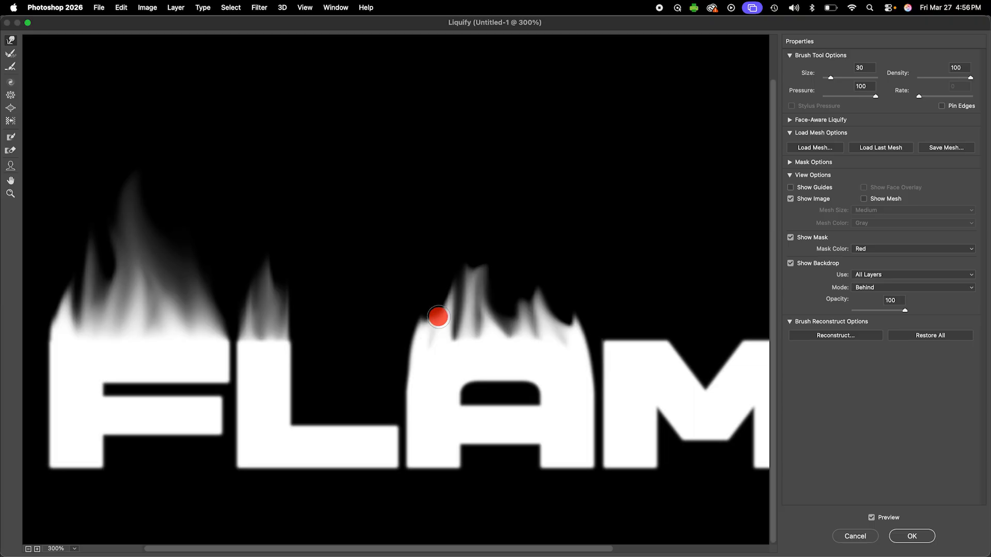
pyautogui.press('super+z')
pyautogui.press('super+z')
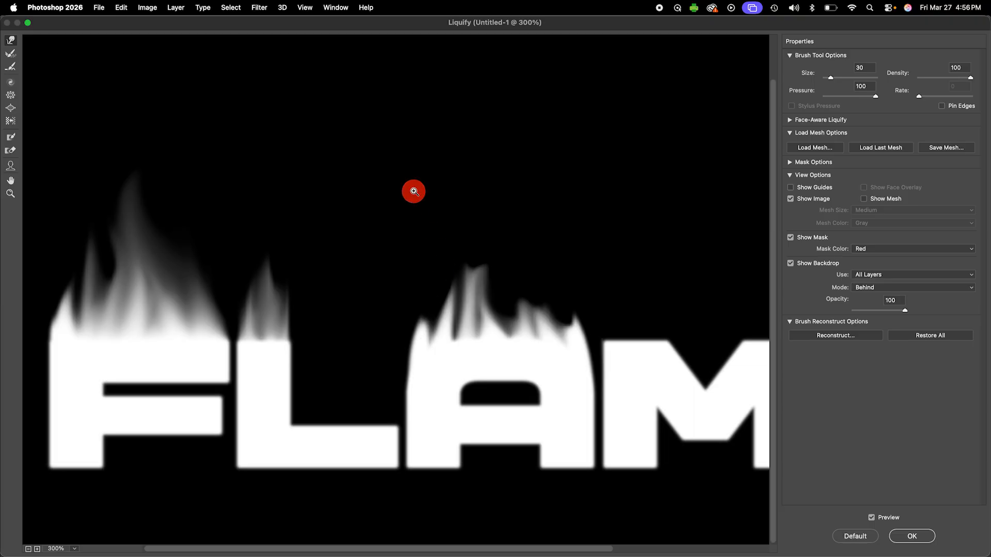
pyautogui.press('super+z')
pyautogui.press('super+z')
pyautogui.press('super+z')
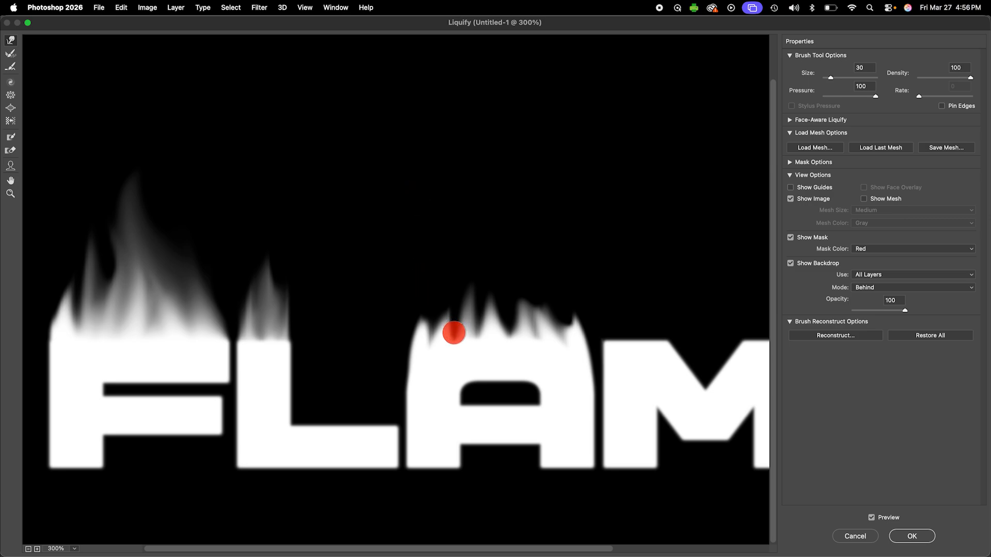
pyautogui.moveTo(454, 333); pyautogui.dragTo(449, 243)
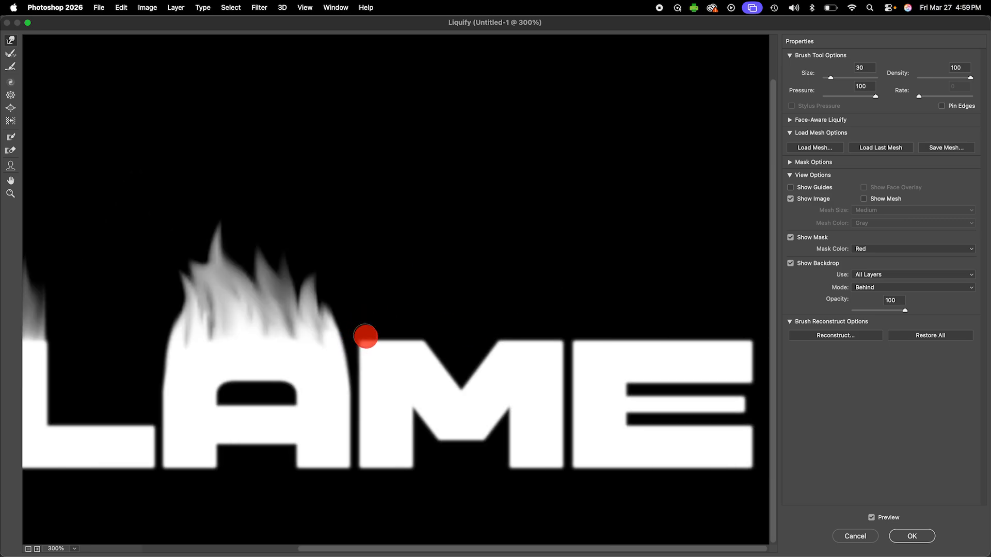
# - Pull flames upward from both top arms of the M with the size 30 warp brush and apply the Liquify filter
pyautogui.moveTo(366, 337)
pyautogui.mouseDown()
pyautogui.moveTo(366, 279)
pyautogui.moveTo(389, 201)
pyautogui.mouseUp()
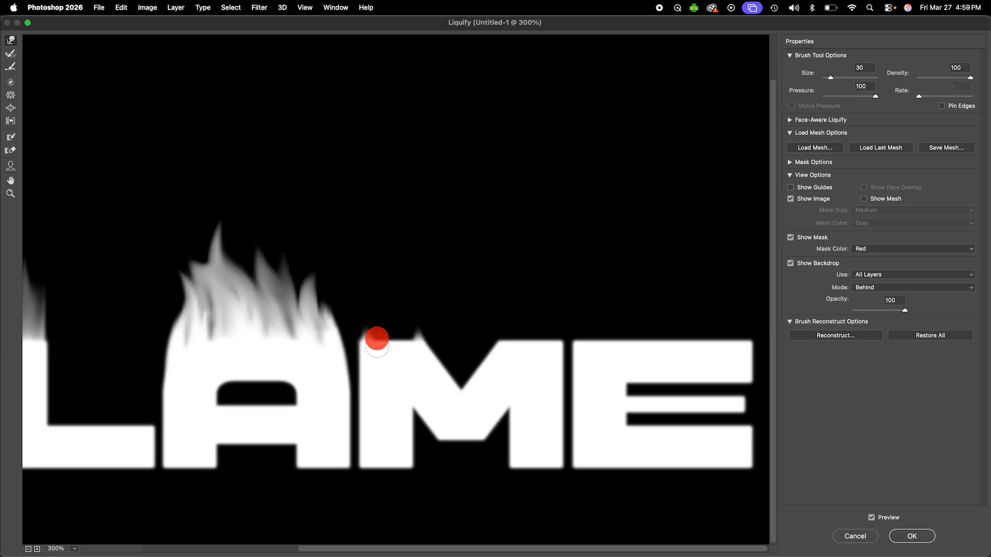
pyautogui.moveTo(377, 339); pyautogui.dragTo(376, 247)
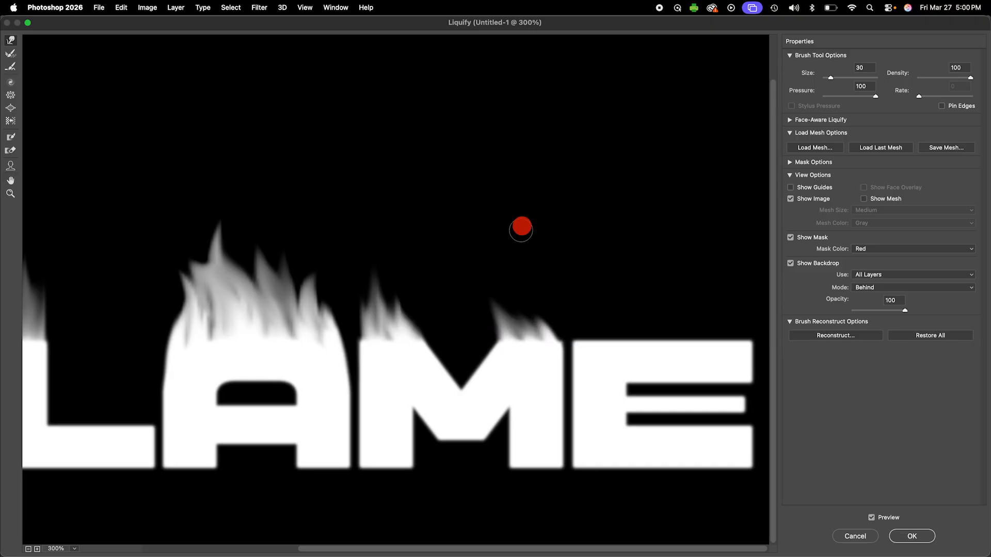
pyautogui.moveTo(529, 324); pyautogui.dragTo(502, 223)
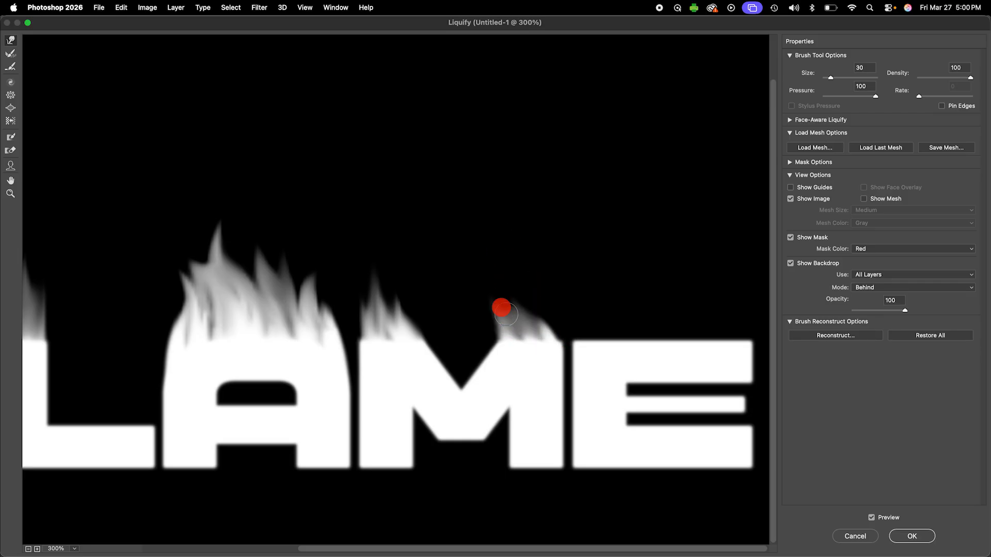
pyautogui.moveTo(501, 308); pyautogui.dragTo(480, 239)
pyautogui.press('super+z')
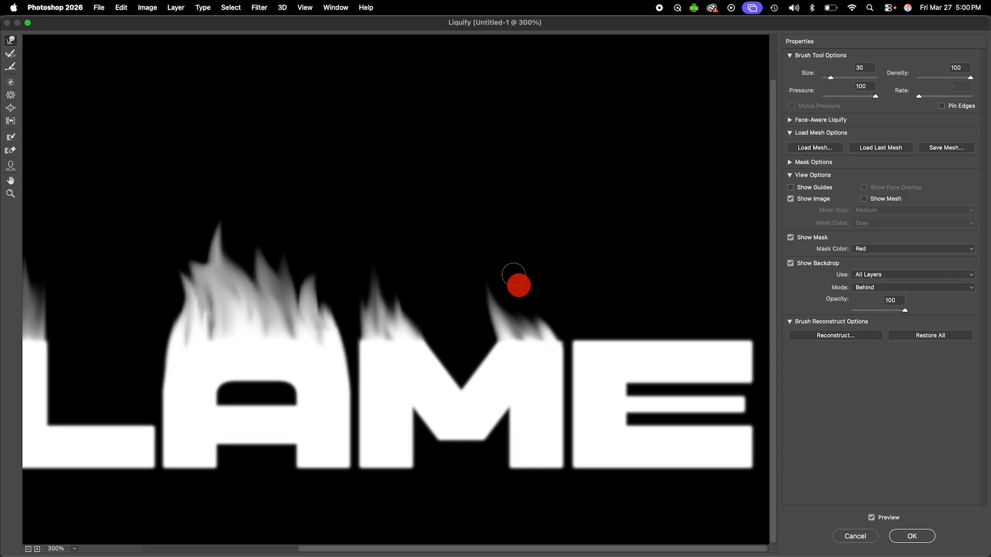
pyautogui.moveTo(530, 328)
pyautogui.mouseDown()
pyautogui.moveTo(522, 332)
pyautogui.moveTo(518, 315)
pyautogui.mouseUp()
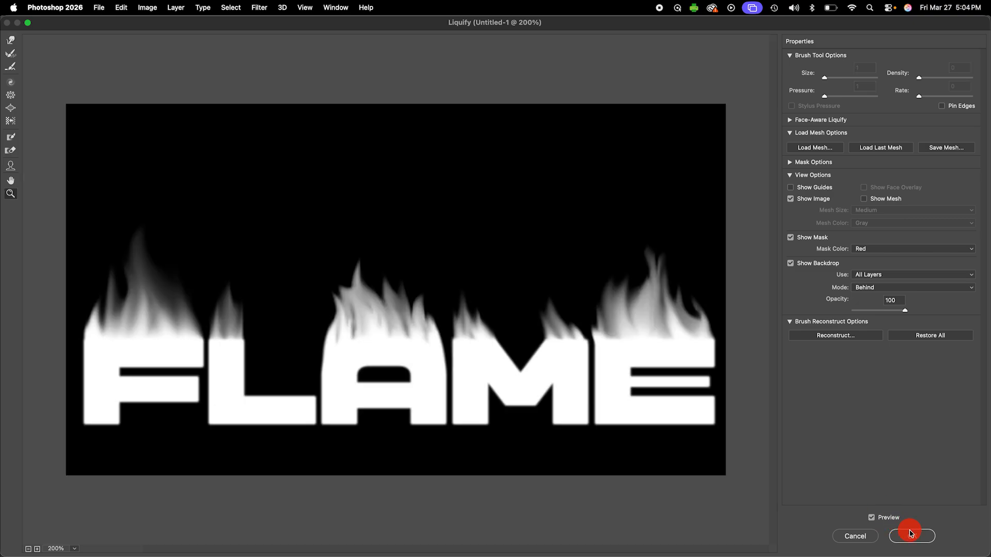
pyautogui.click(911, 537)
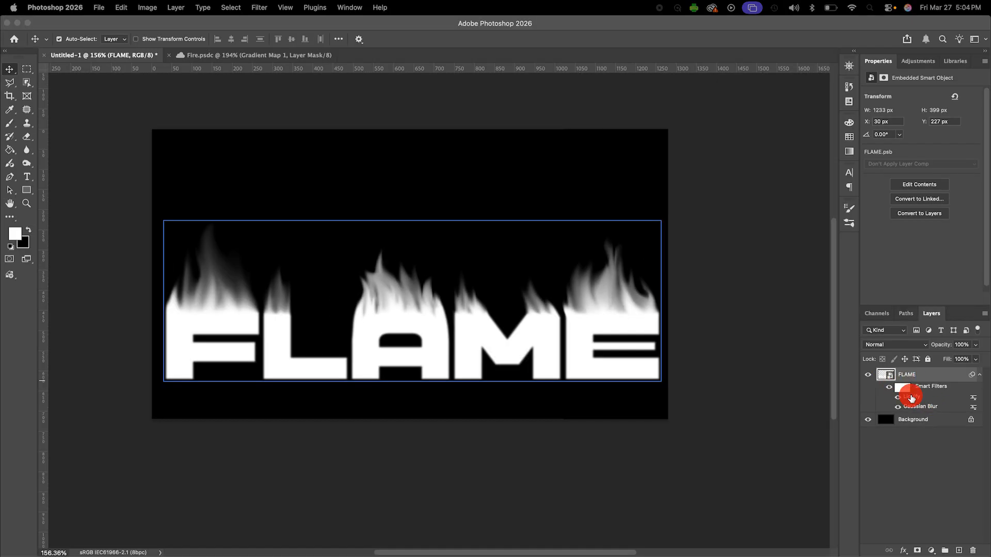
# - Reopen the FLAME layer's Liquify smart filter to check that the warp is still editable, and close it
pyautogui.doubleClick(918, 397)
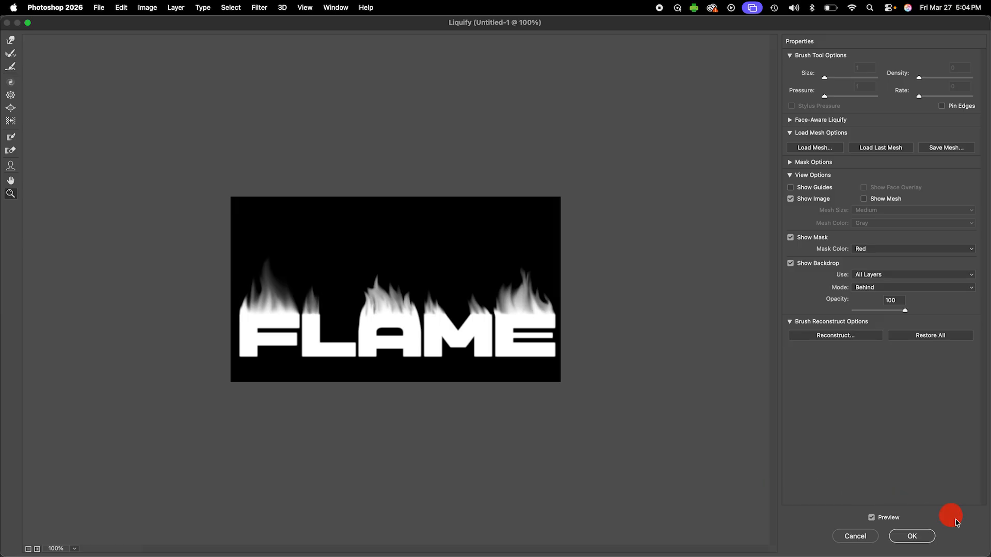
pyautogui.click(910, 536)
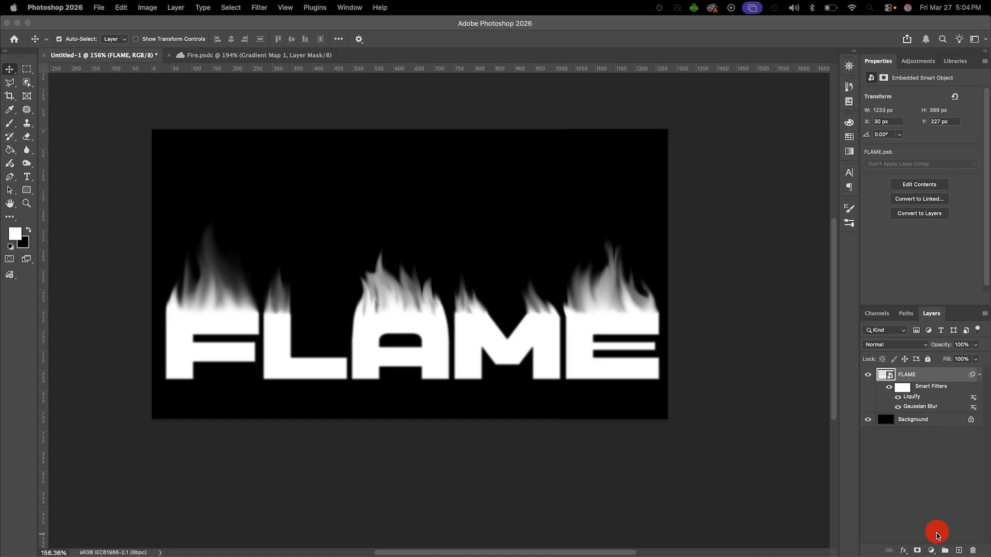
# - Add a Gradient Map adjustment layer above the FLAME layer using the black, red, yellow and white fire gradient preset
pyautogui.click(930, 551)
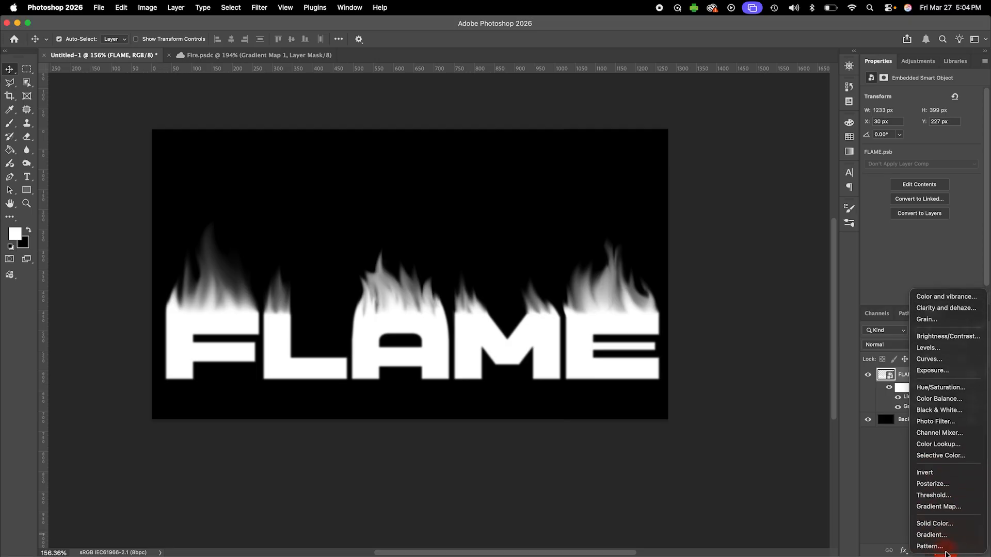
pyautogui.click(946, 507)
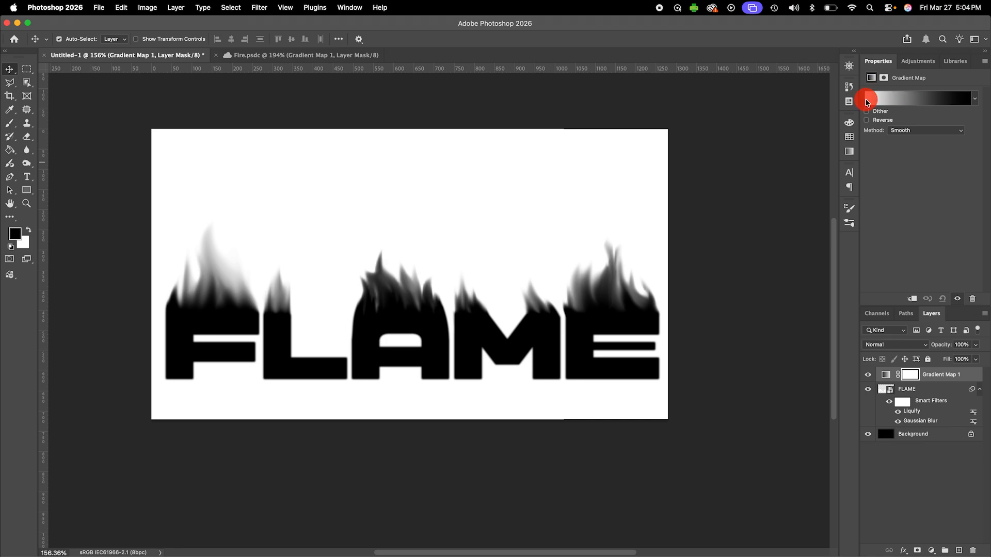
pyautogui.click(914, 100)
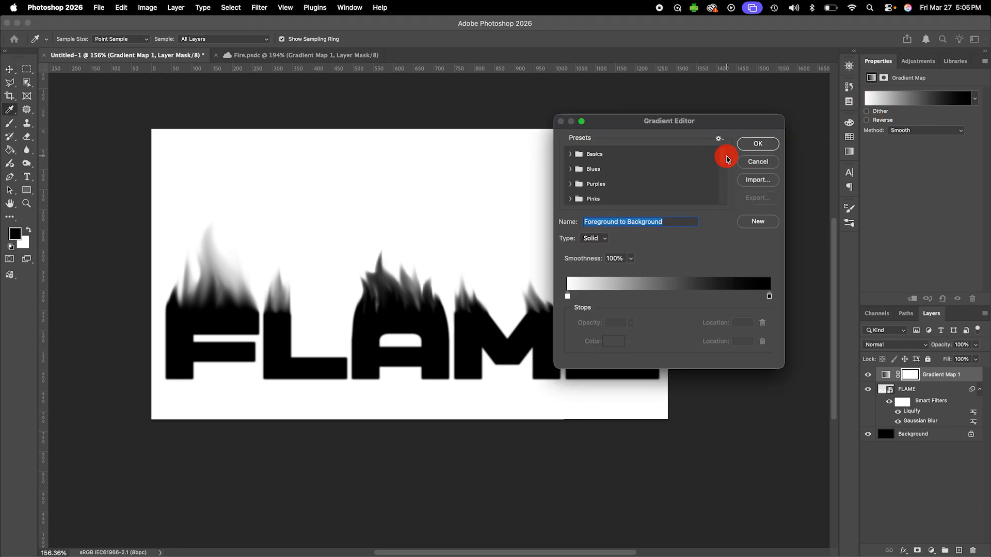
pyautogui.moveTo(724, 159); pyautogui.dragTo(724, 217)
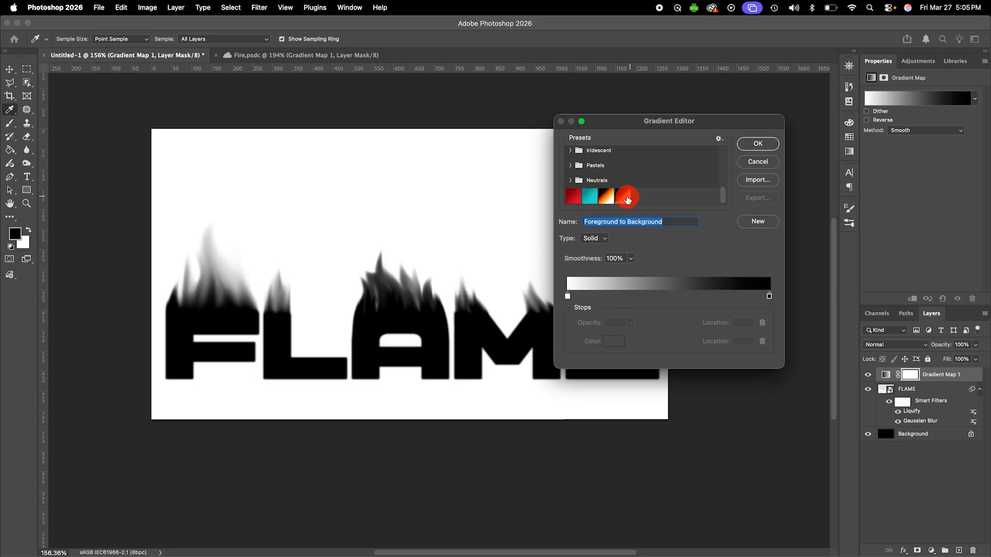
pyautogui.click(607, 196)
pyautogui.click(625, 196)
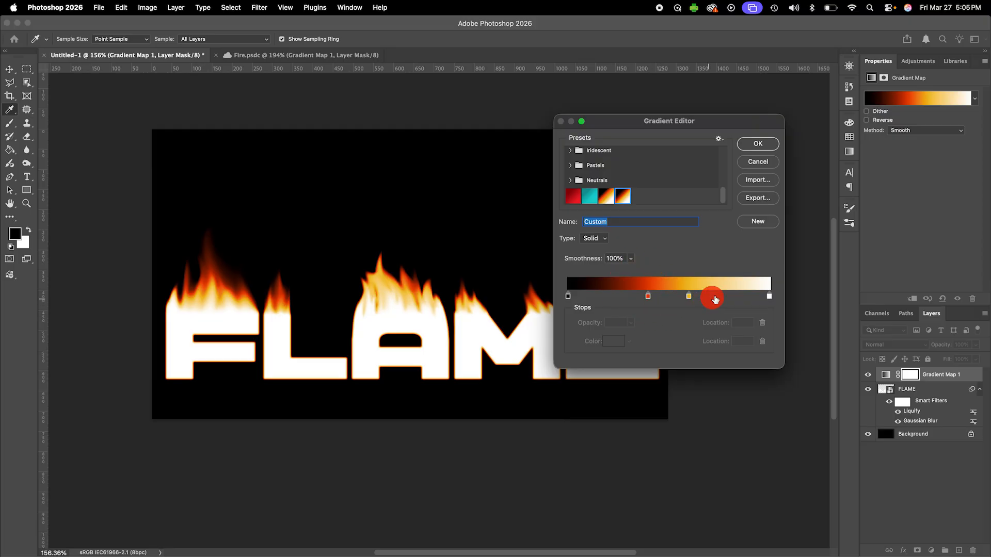
pyautogui.click(768, 295)
pyautogui.click(757, 143)
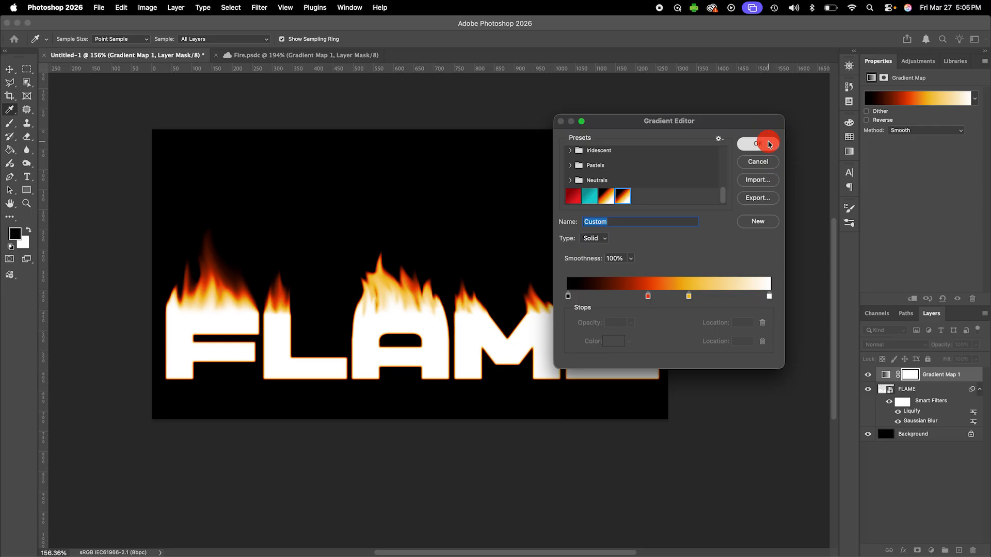
# - Try moving the FLAME layer about 16 px right and 67 px up, and undo the move
pyautogui.click(514, 363)
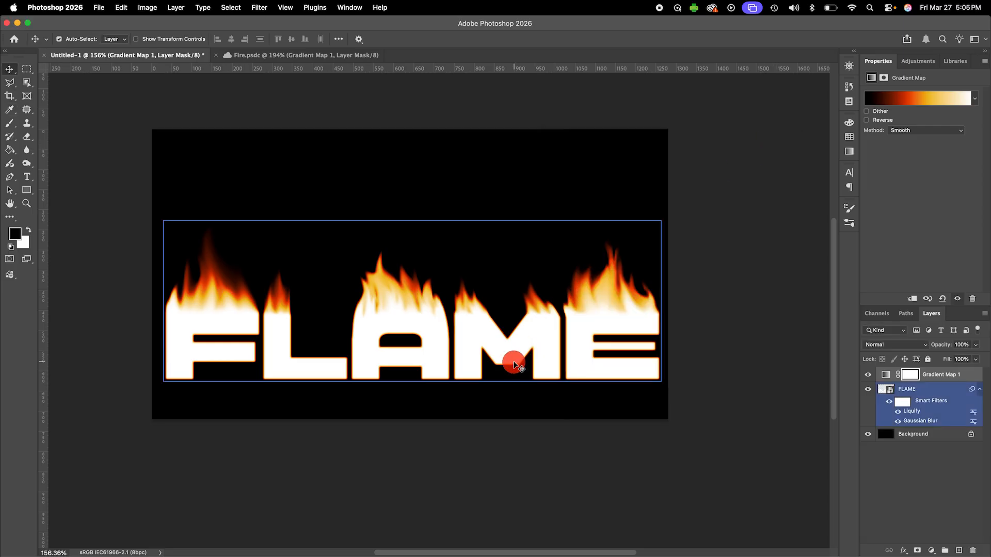
pyautogui.moveTo(515, 363); pyautogui.dragTo(521, 338)
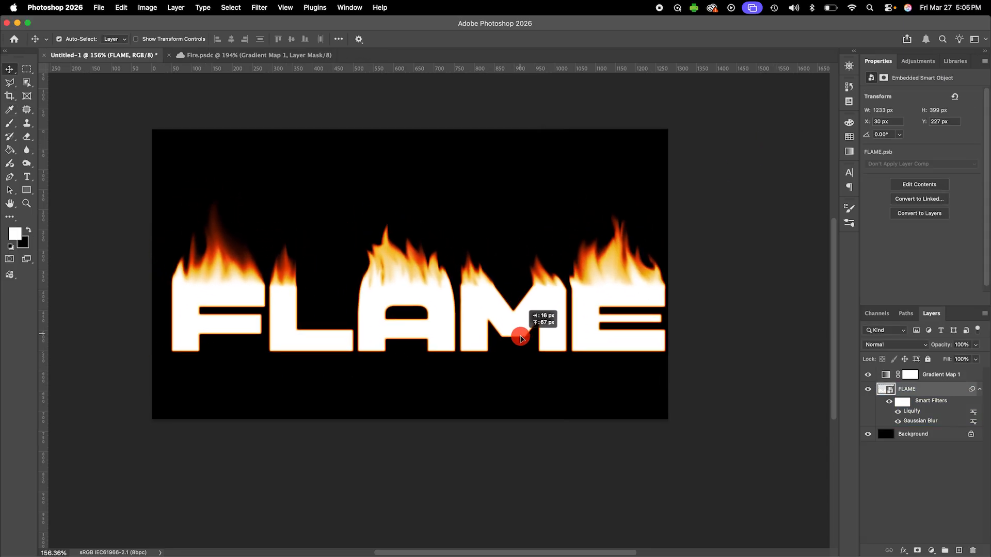
pyautogui.press('super+z')
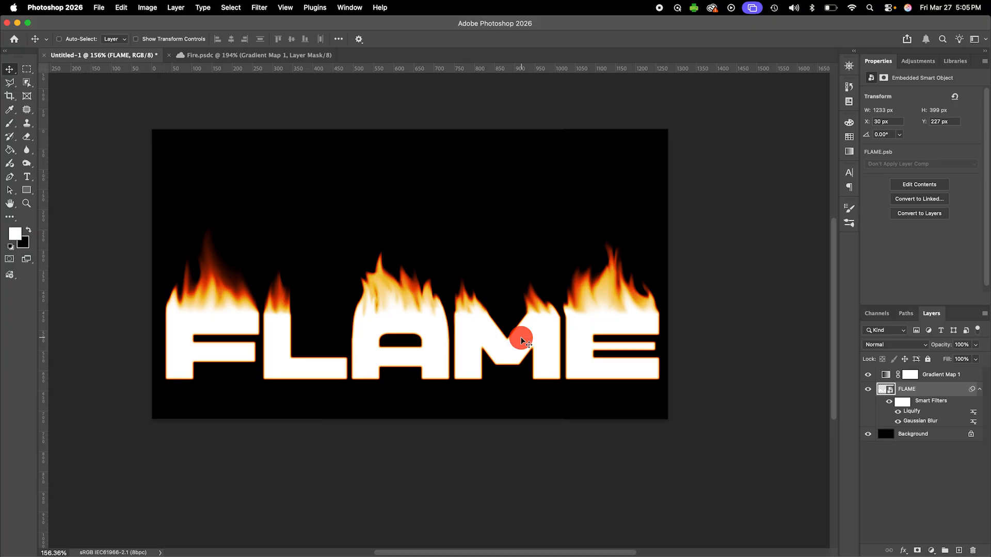
# - Try scaling the FLAME smart object to about 90.60% width and 77.11% height, and undo the transform
pyautogui.press('super+t')
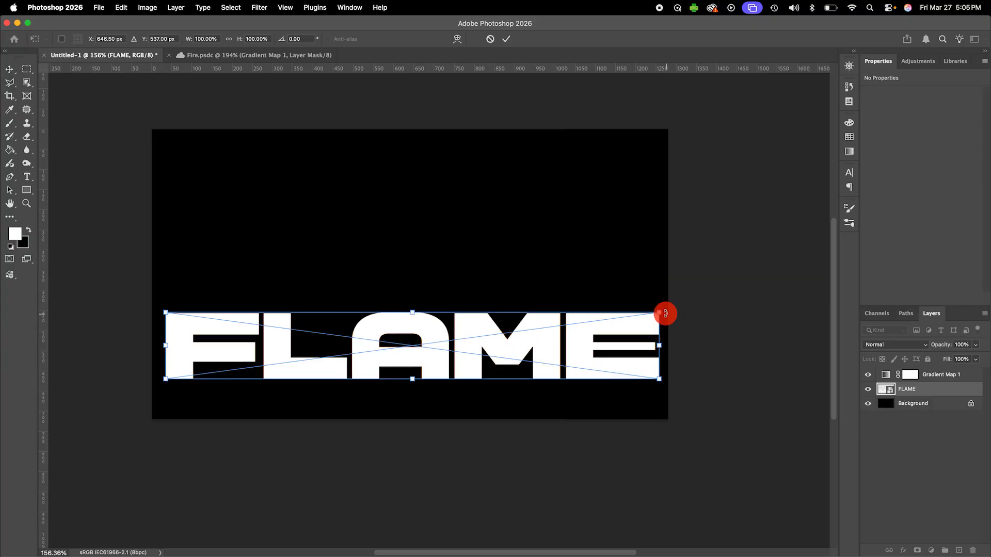
pyautogui.moveTo(660, 313); pyautogui.dragTo(615, 328)
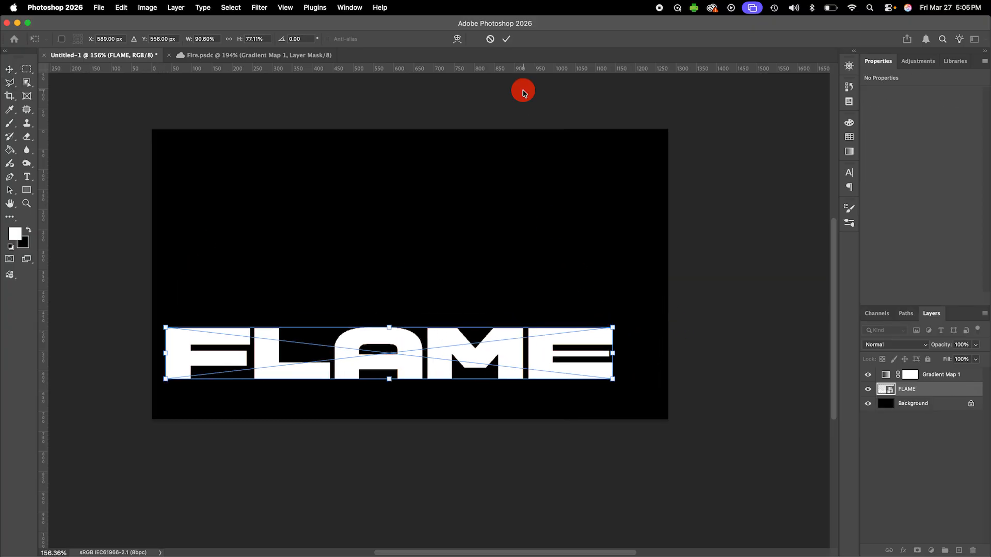
pyautogui.click(505, 40)
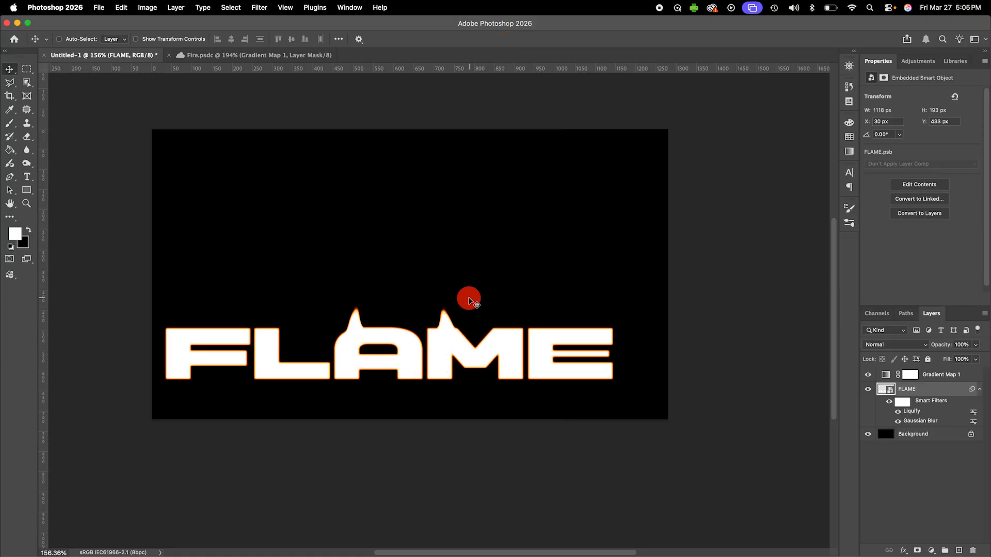
pyautogui.keyDown('super'); pyautogui.click(469, 299); pyautogui.keyUp('super')
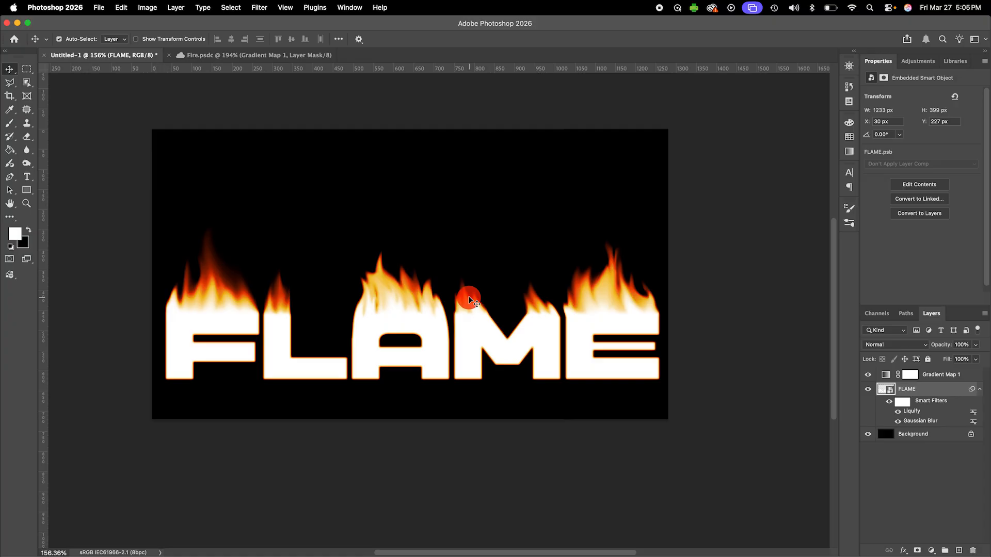